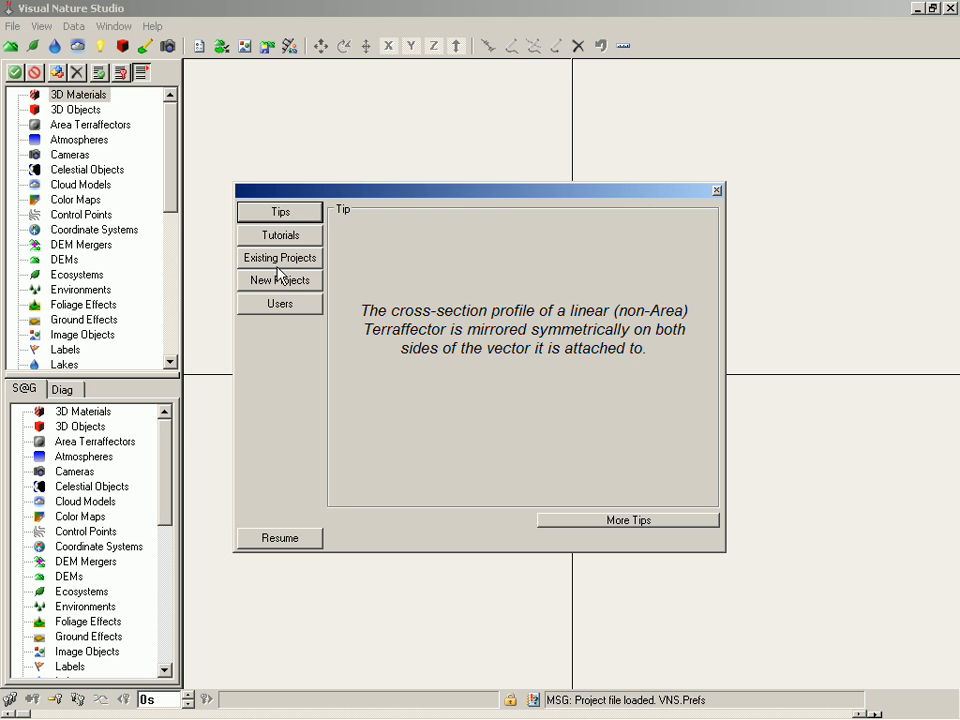
- Look through the startup window's existing projects, new project, user and tutorial pages, and close it
click(279, 264)
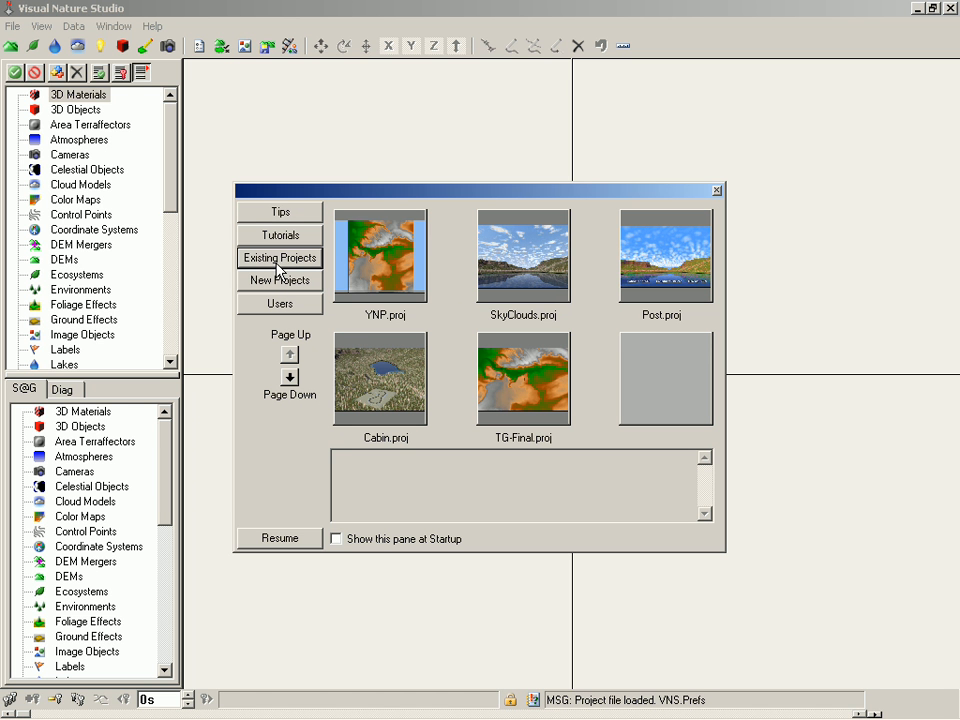
click(522, 272)
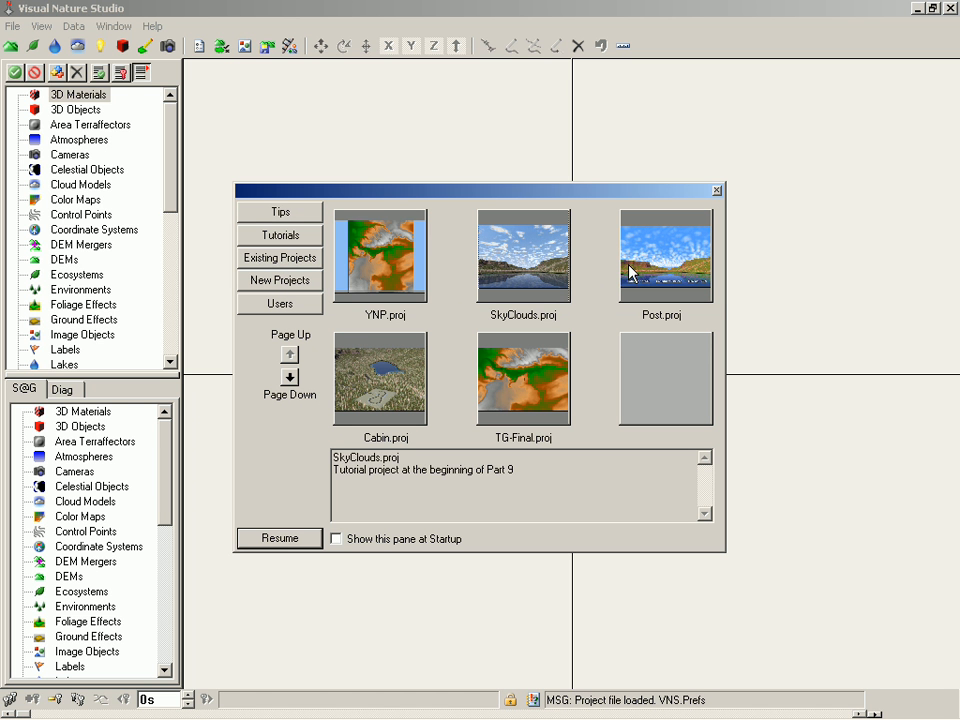
click(630, 272)
click(543, 380)
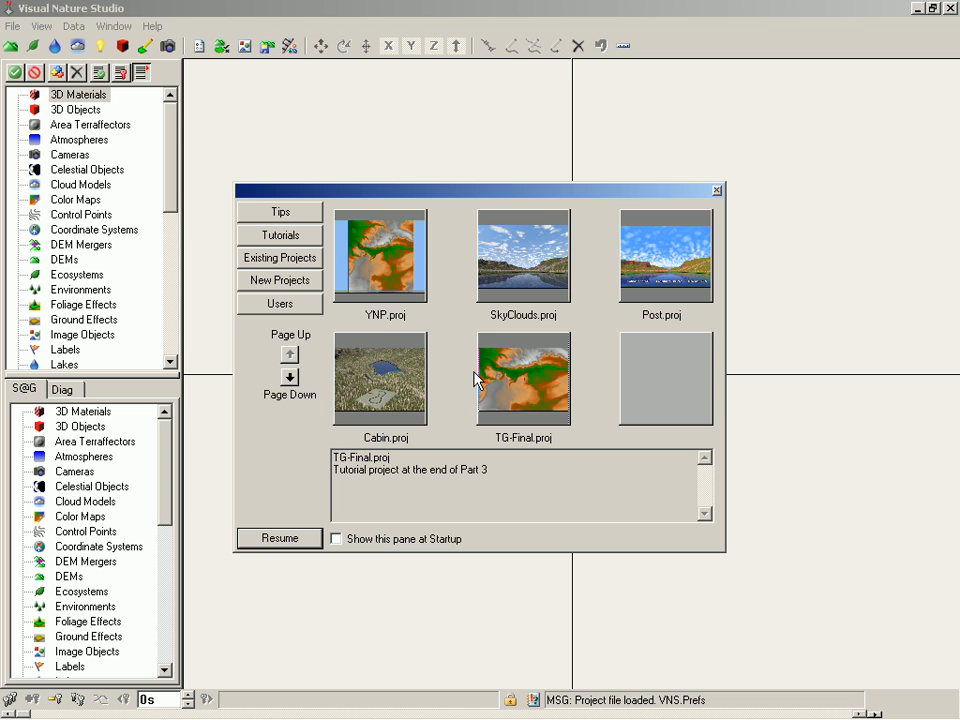
click(399, 381)
click(282, 281)
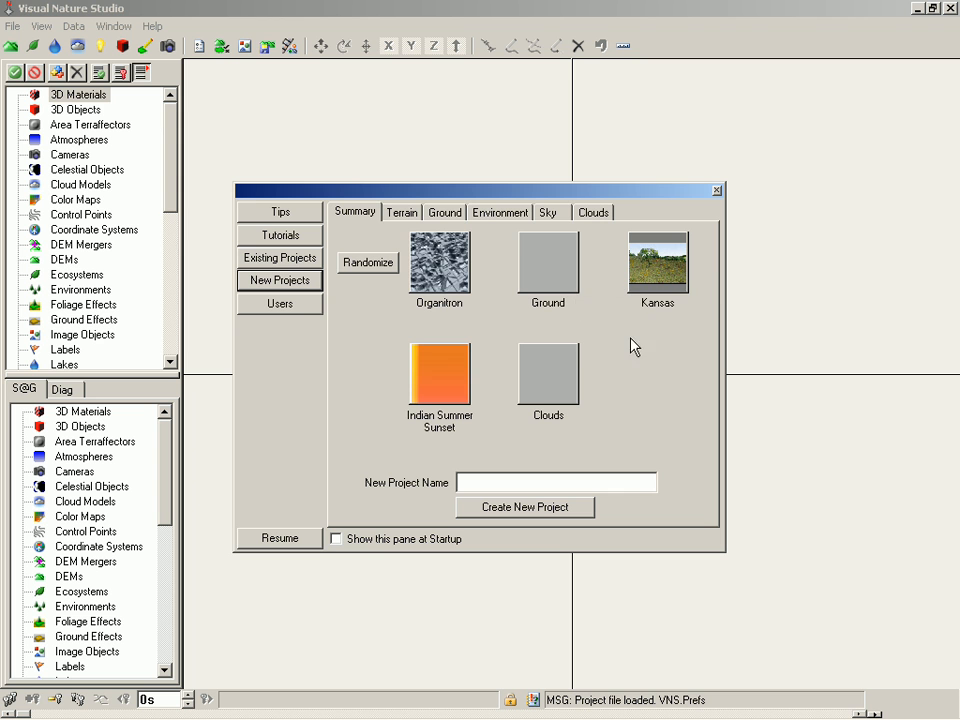
click(281, 306)
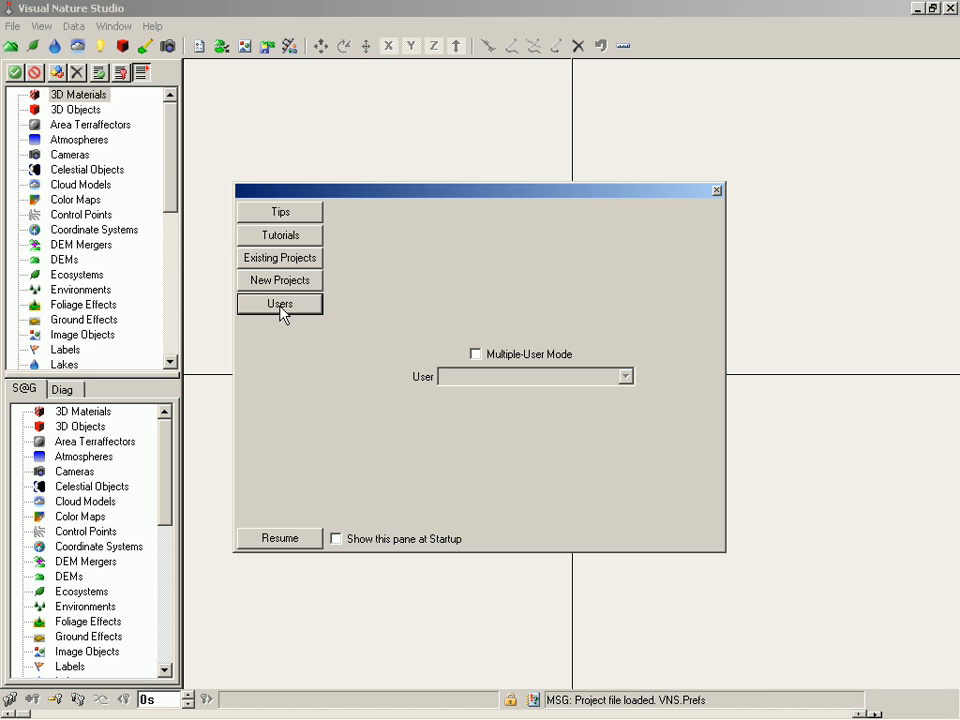
click(282, 240)
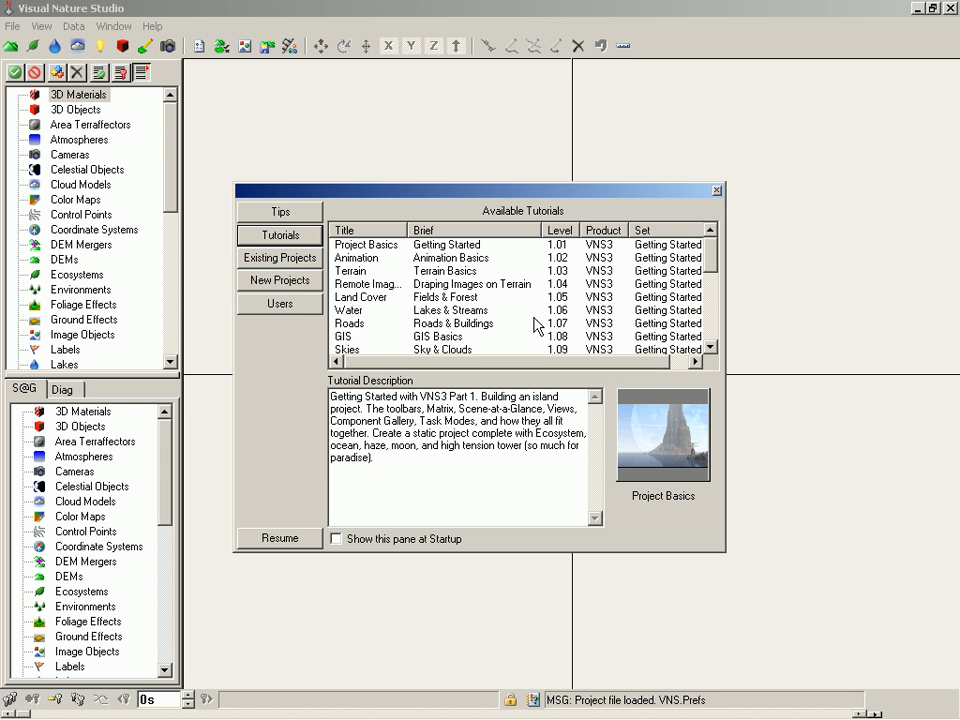
click(716, 190)
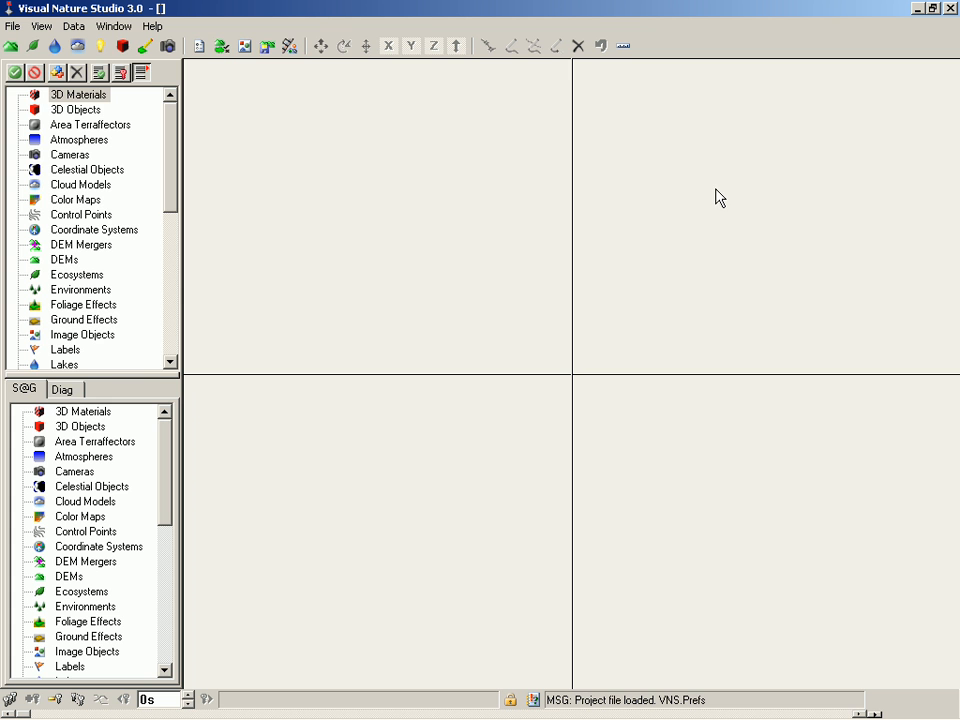
- Create and save a new project named Island in its own subdirectory of WCSProjects
click(12, 27)
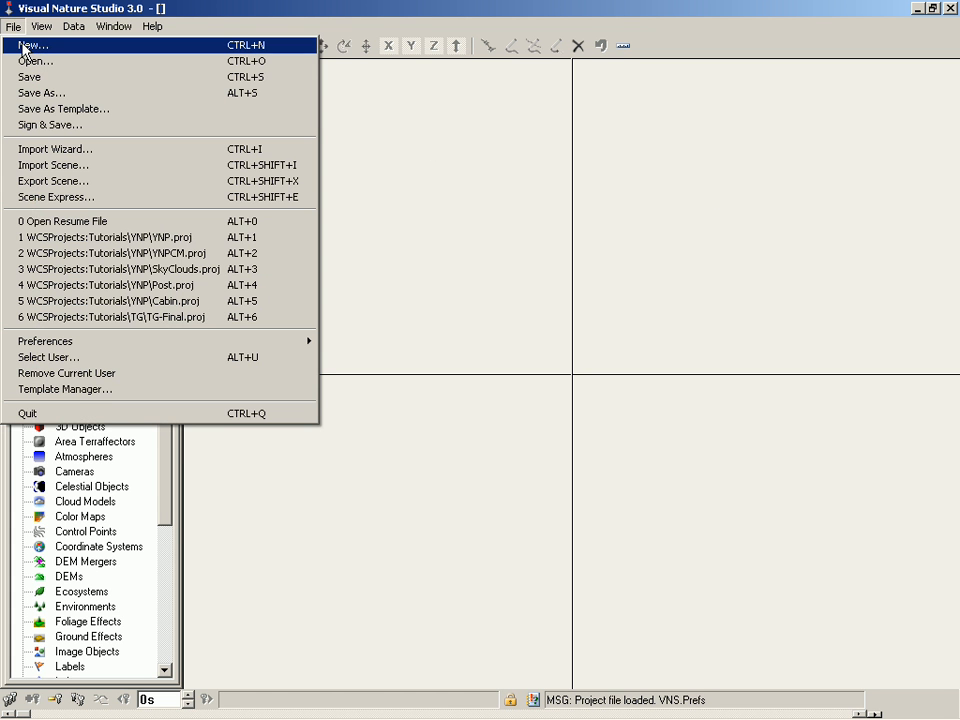
click(24, 46)
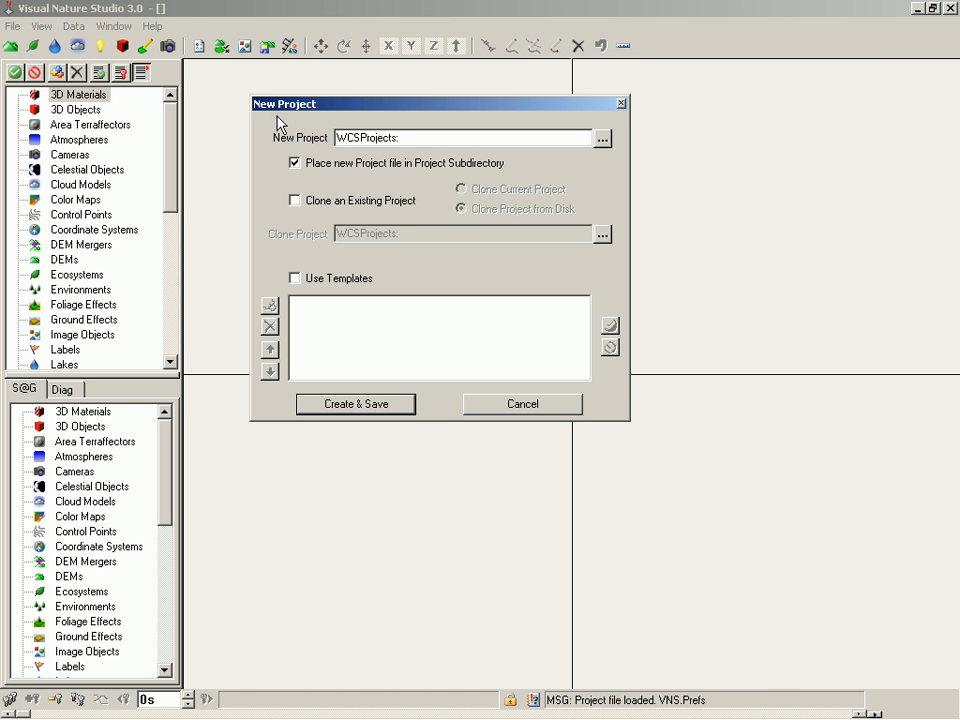
click(406, 137)
text(Island)
click(367, 406)
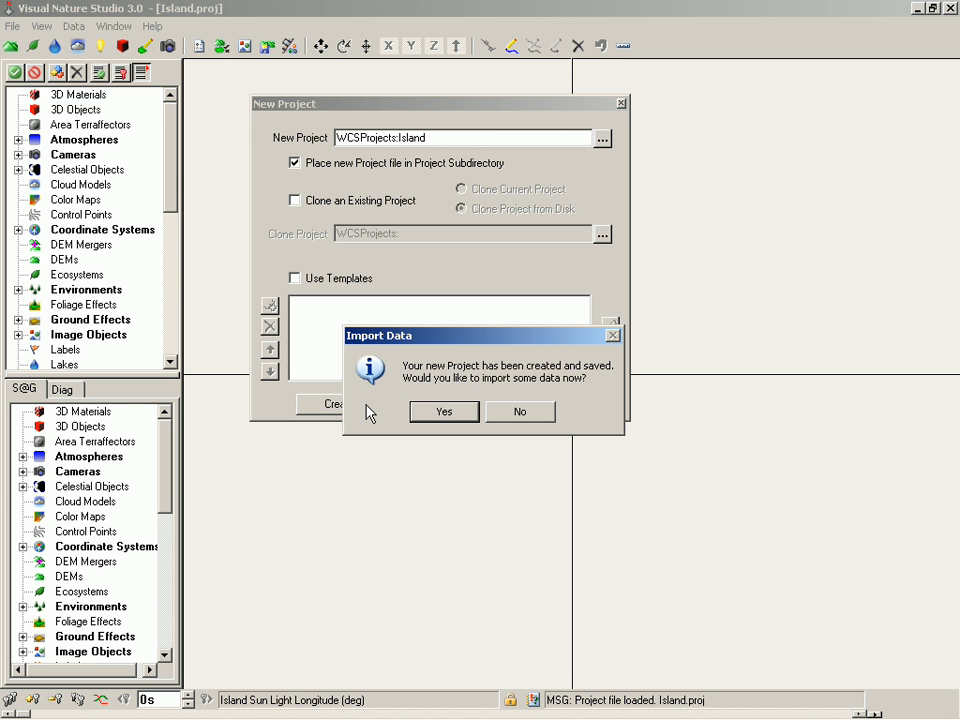
- Accept the data import and choose island.elev from the dem folder on the VNS 3 DVD
click(444, 412)
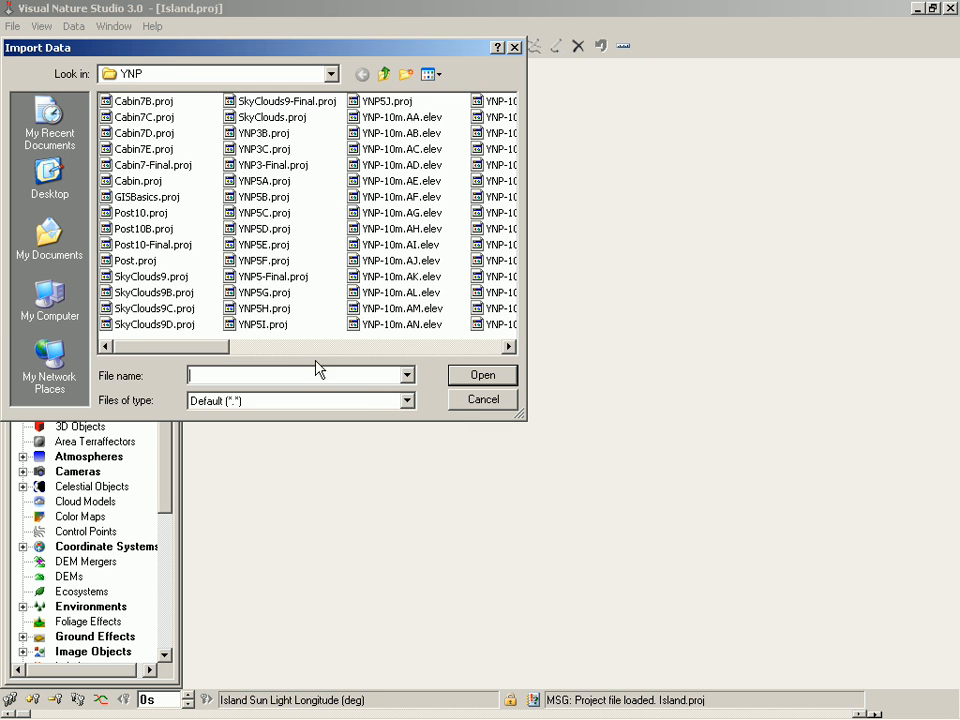
click(50, 300)
click(140, 103)
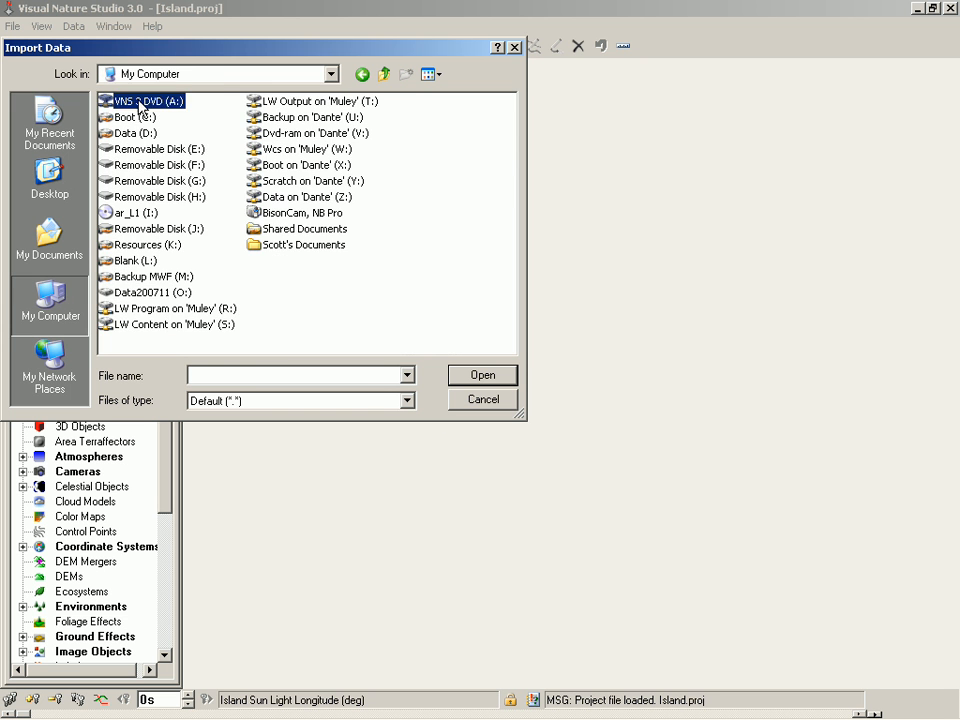
double_click(140, 103)
click(108, 150)
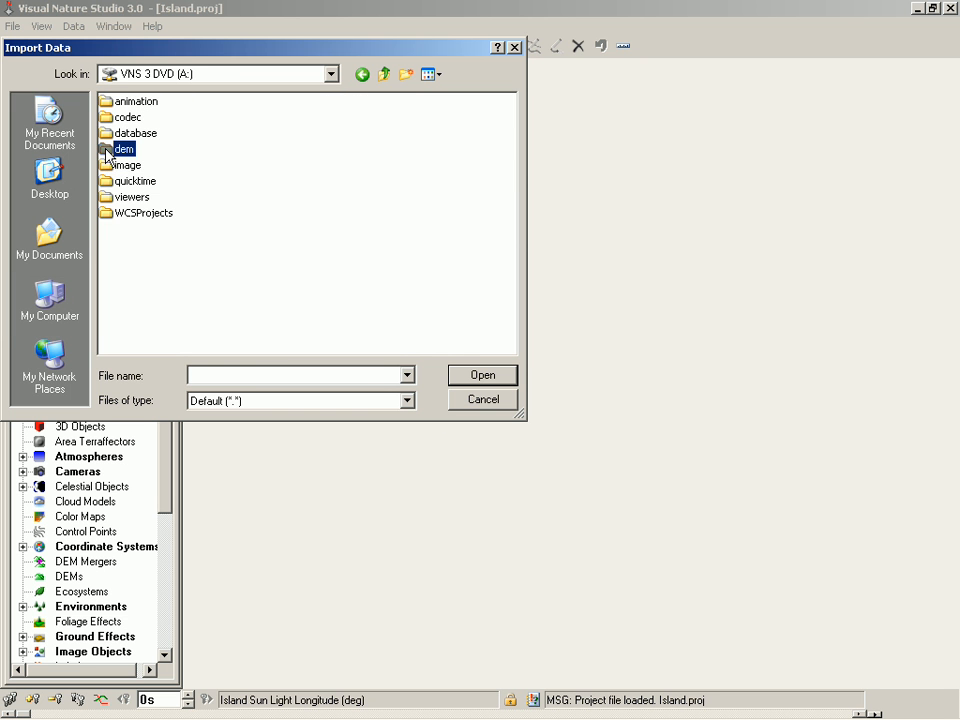
double_click(108, 150)
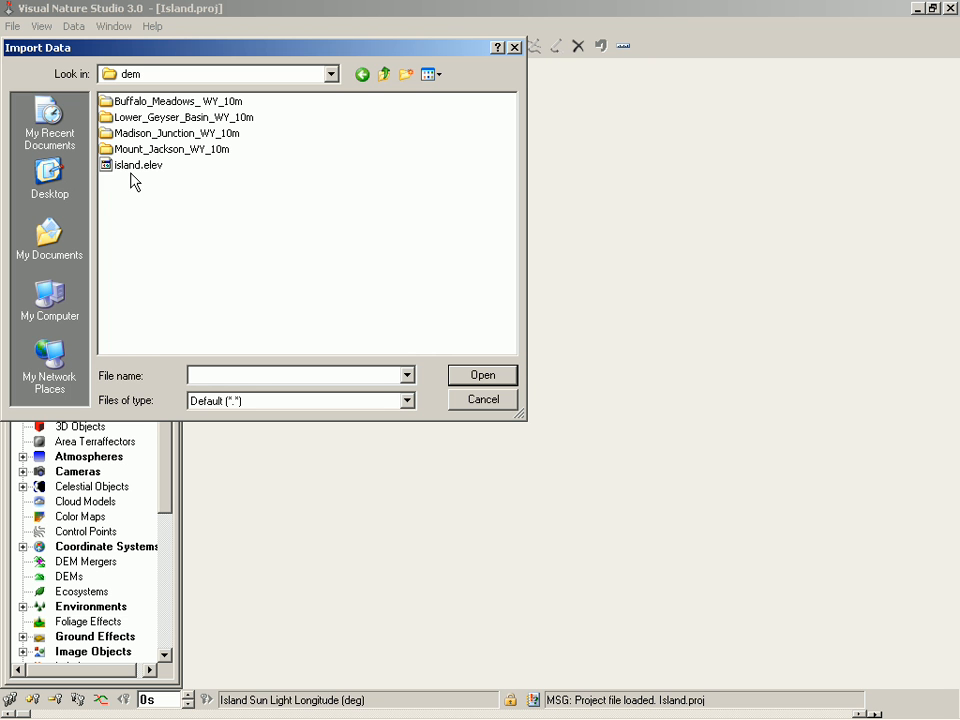
double_click(130, 167)
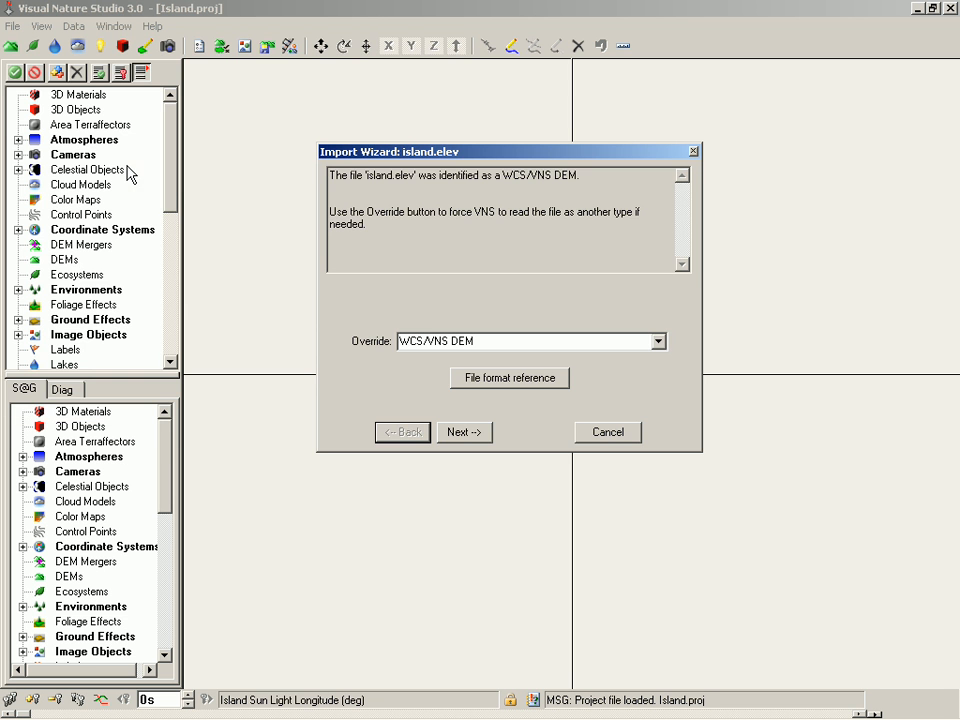
- Consult the file format reference and import island.elev as a VNS DEM named island, using Geographic - WGS 84 and Load Now
click(509, 380)
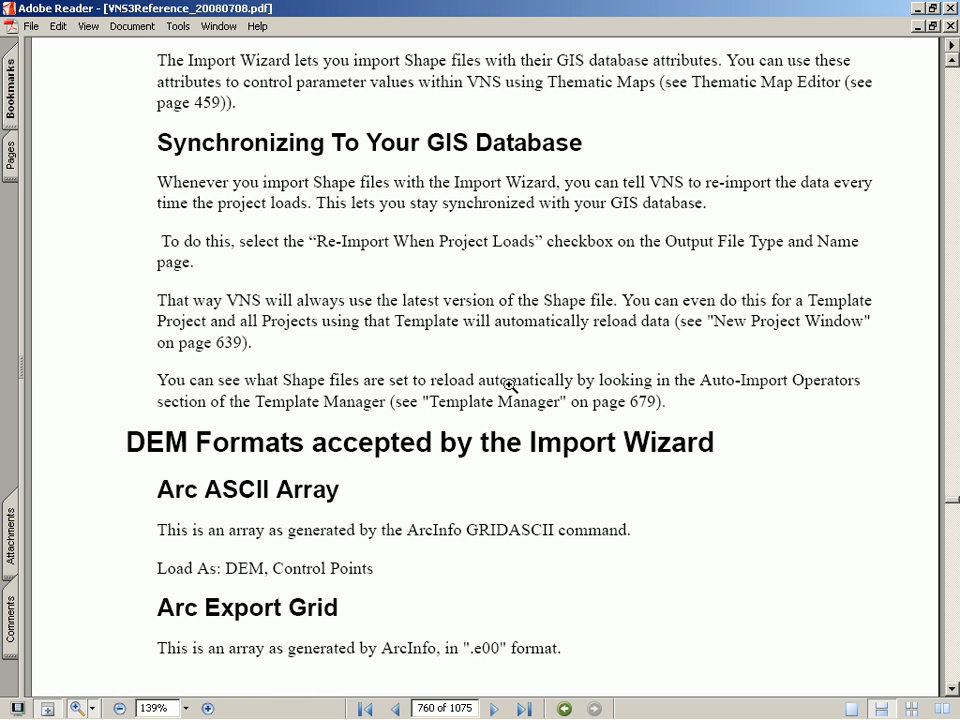
key(alt+Tab)
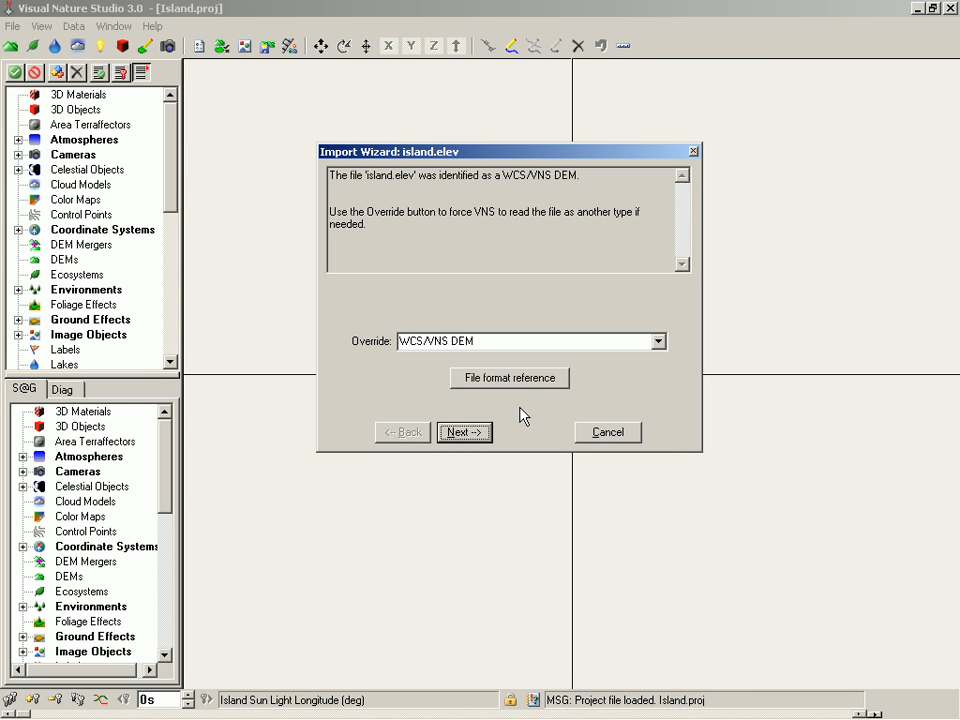
click(471, 437)
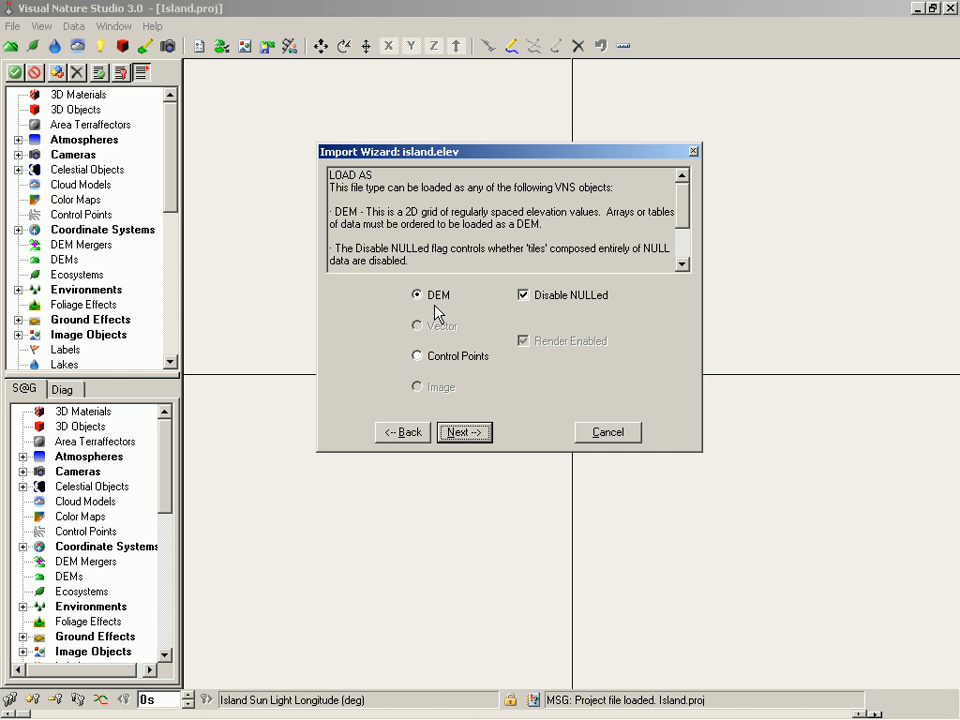
click(464, 432)
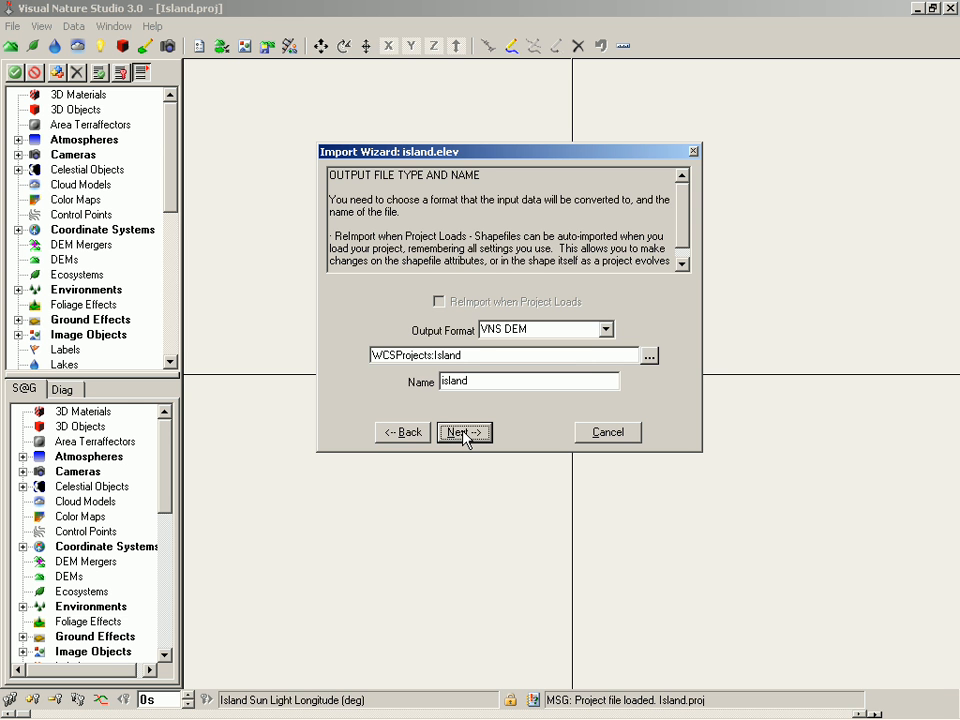
click(463, 433)
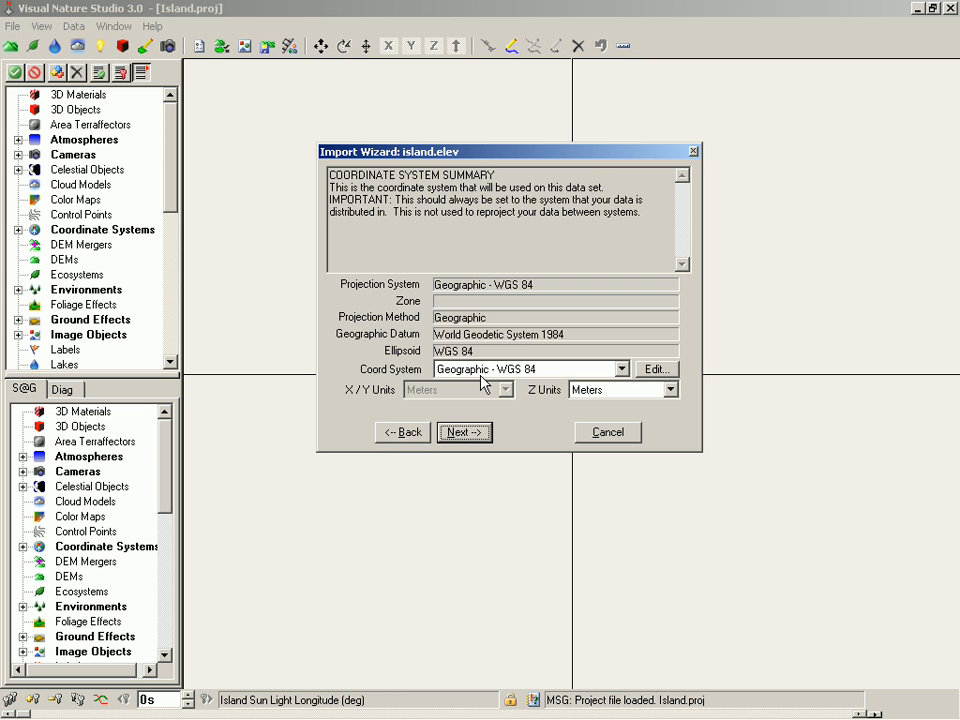
click(468, 435)
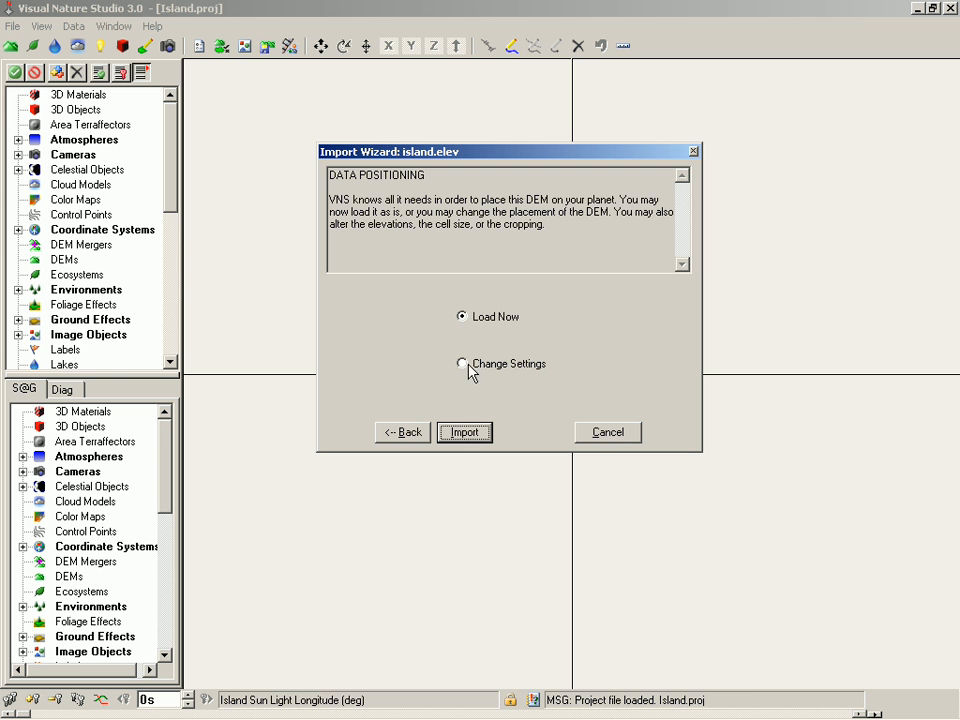
click(465, 433)
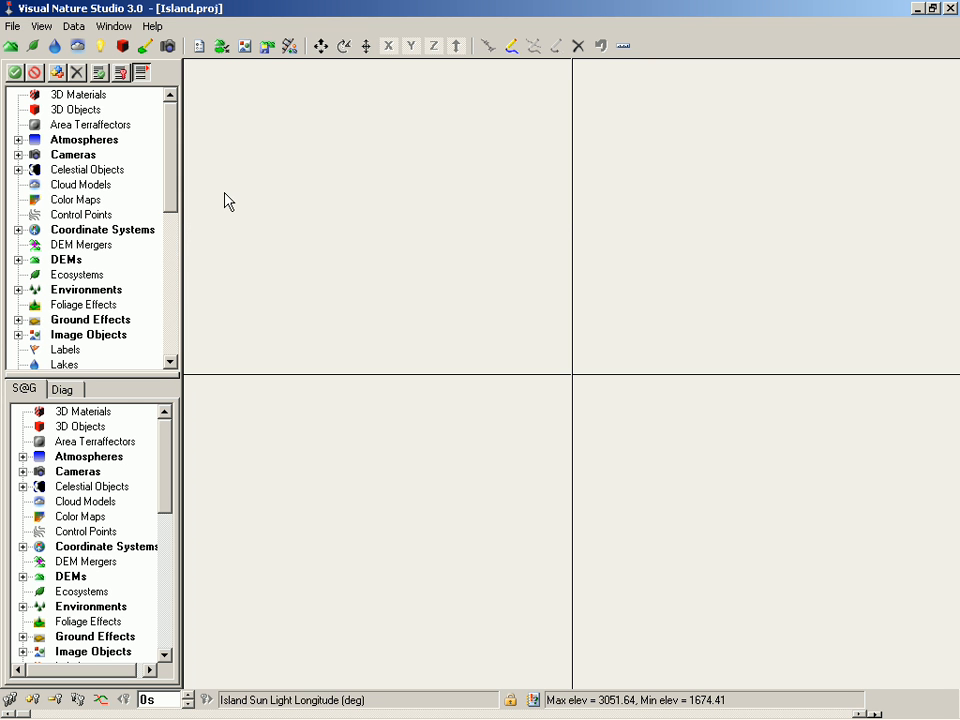
- Open the Database Editor and review the matrix layout, path and measurement unit settings in the Preferences
click(221, 50)
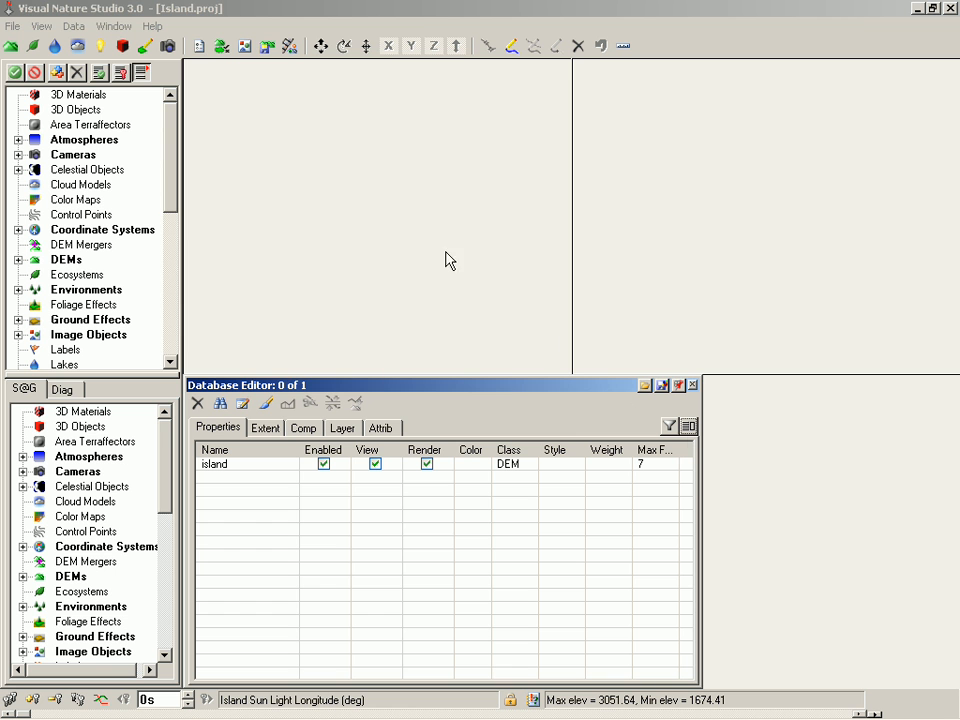
click(197, 50)
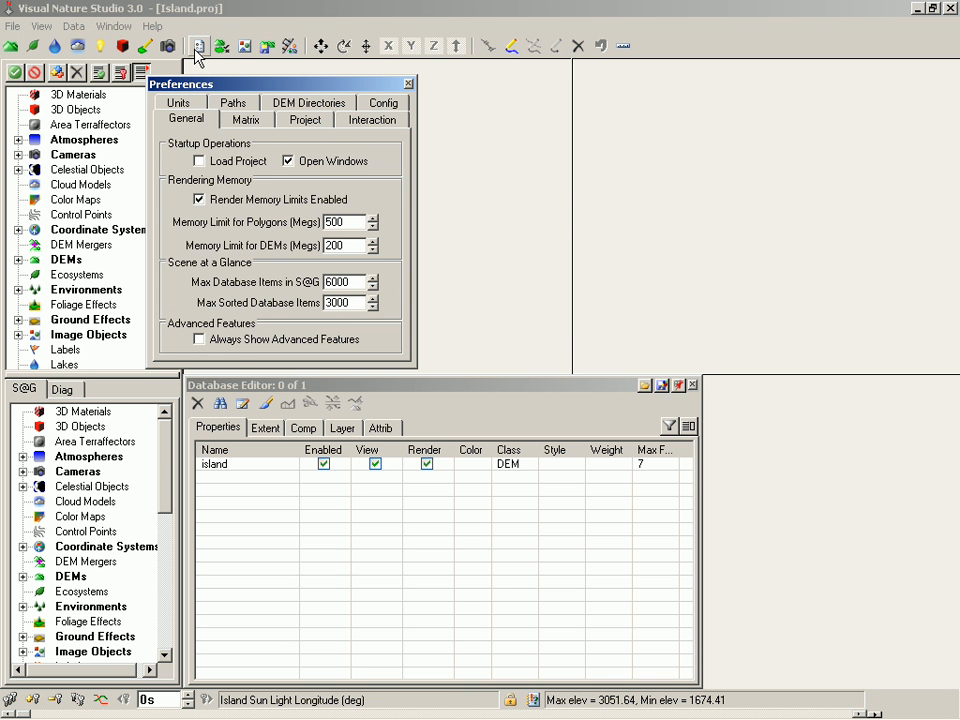
click(248, 121)
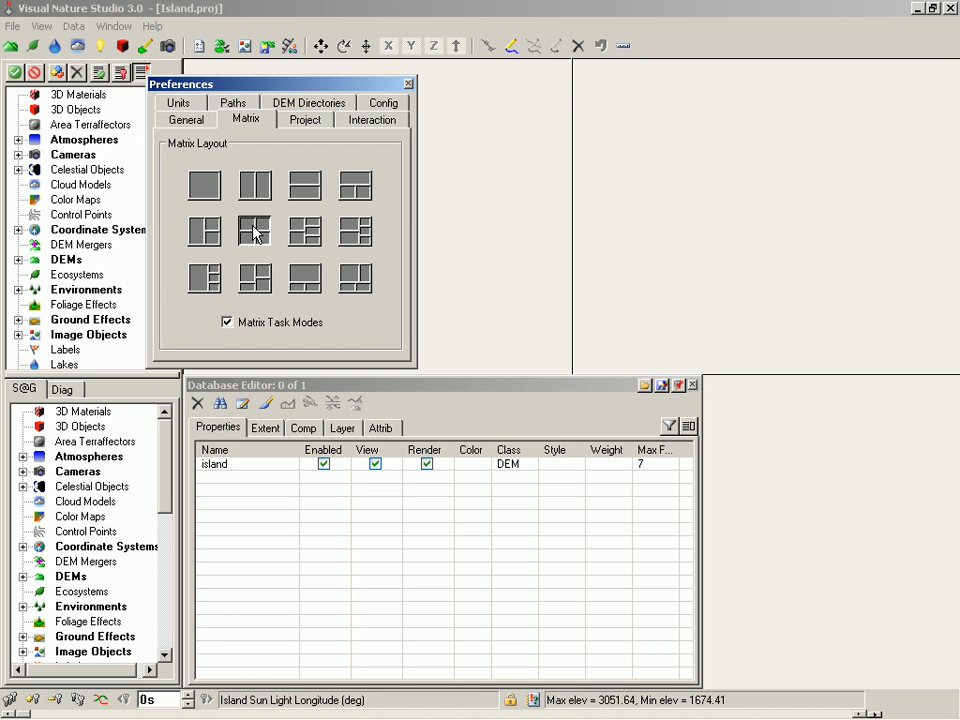
click(246, 107)
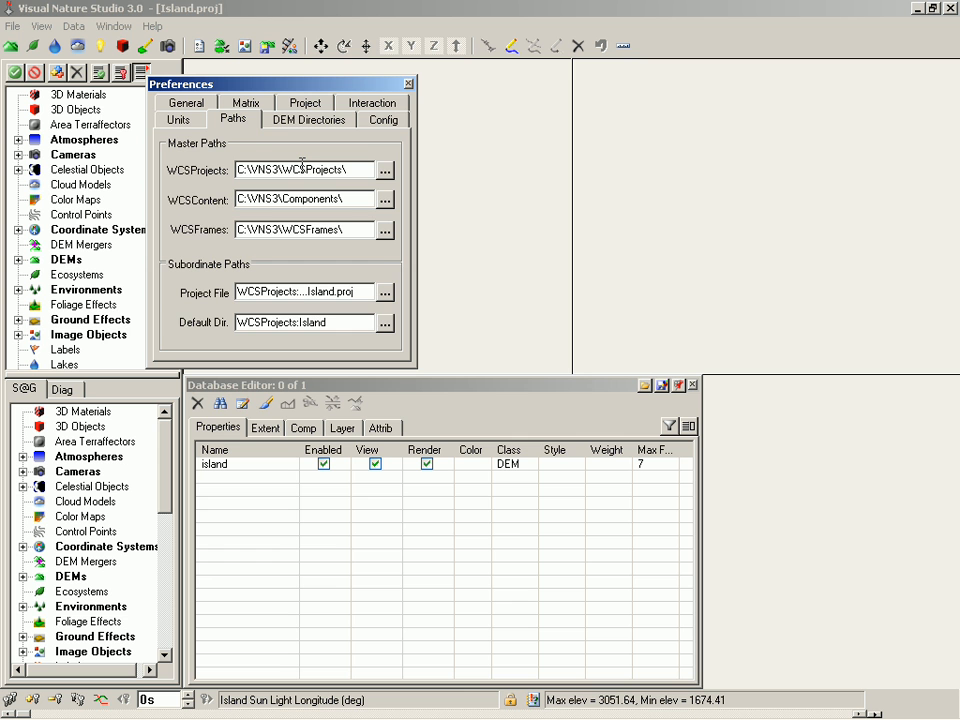
click(195, 124)
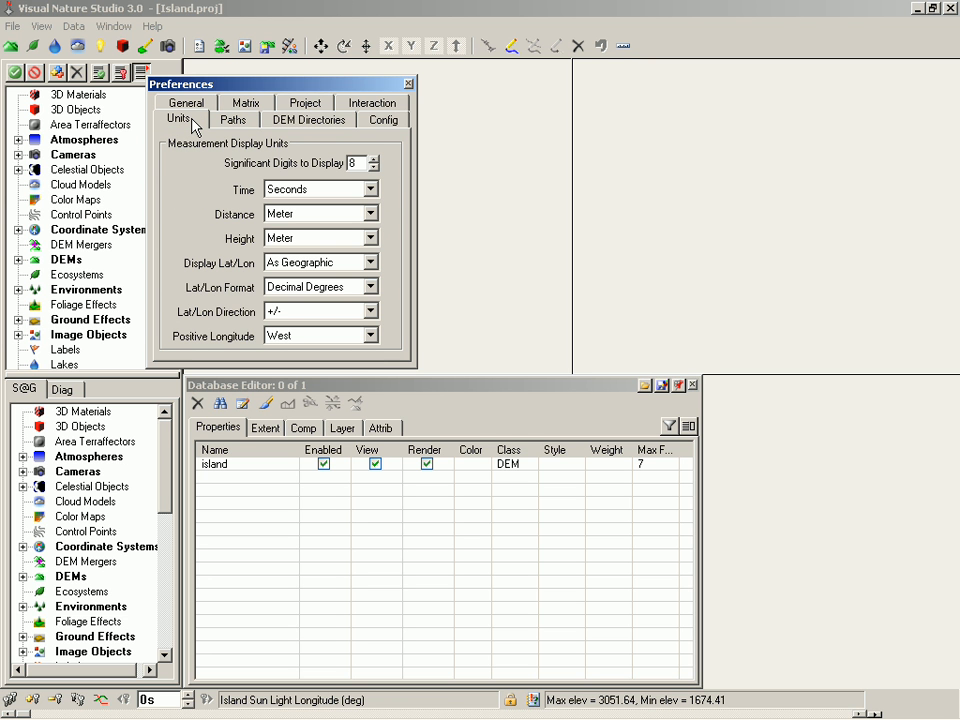